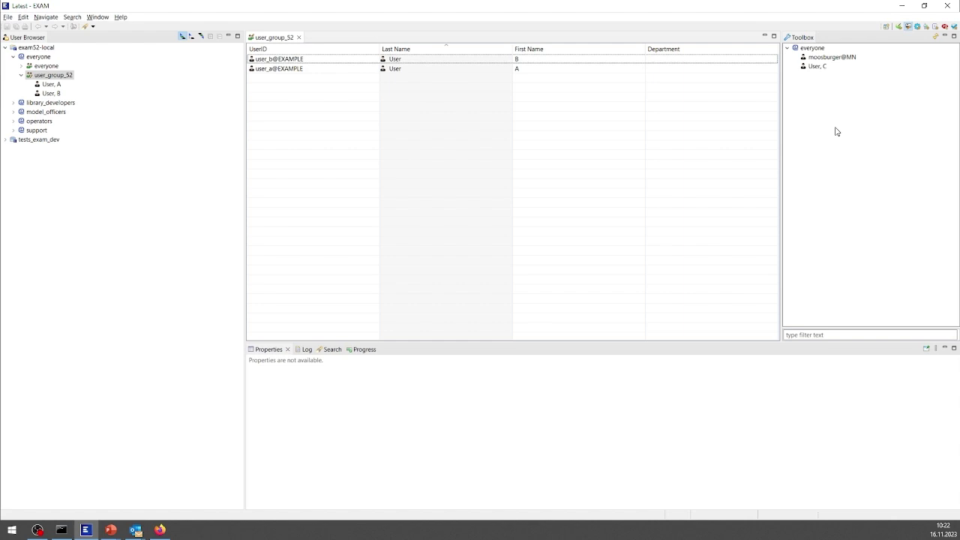
Step: Remove user A from user_group_52, add the same user back from the available users and close the group
{"action": "right_click", "coordinate": [288, 68]}
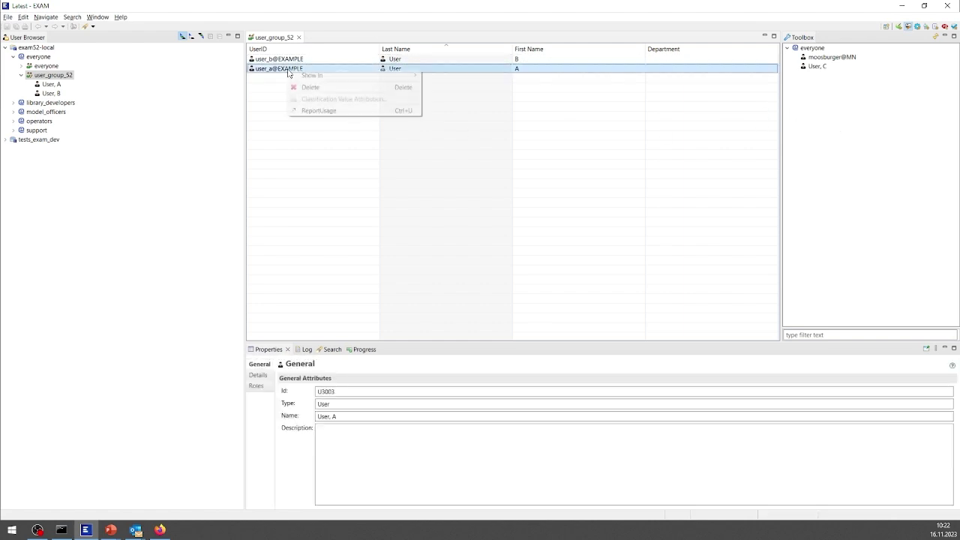
{"action": "left_click", "coordinate": [330, 89]}
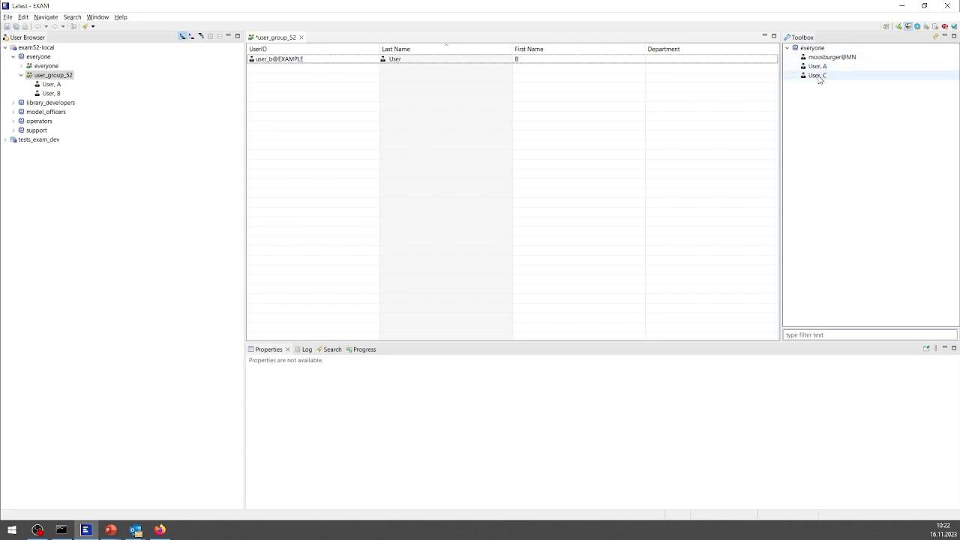
{"action": "left_click_drag", "start_coordinate": [818, 66], "coordinate": [285, 99]}
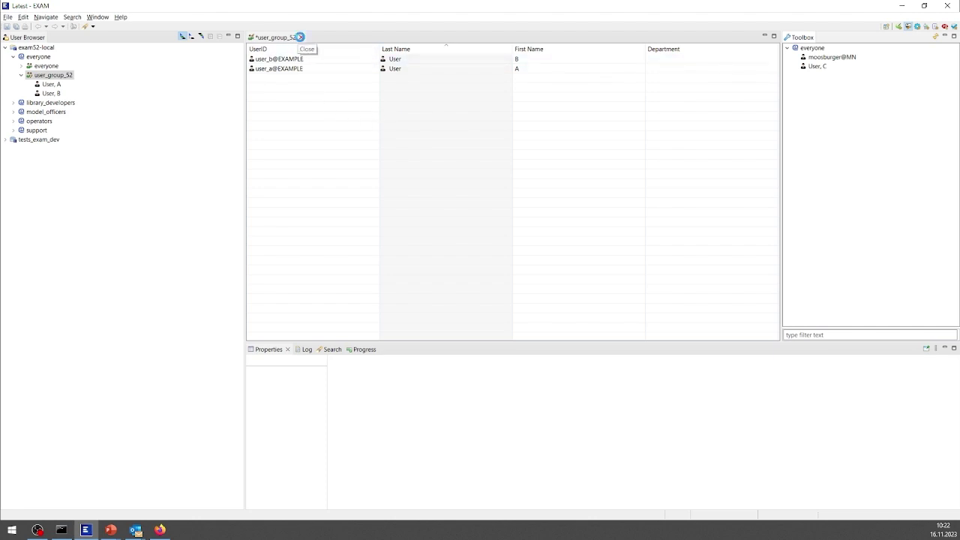
{"action": "left_click", "coordinate": [300, 38]}
Step: Switch to the model view and show the details of TestCase_A under _03_ParameterVariant_Attributes in an enlarged properties area
{"action": "left_click", "coordinate": [898, 27]}
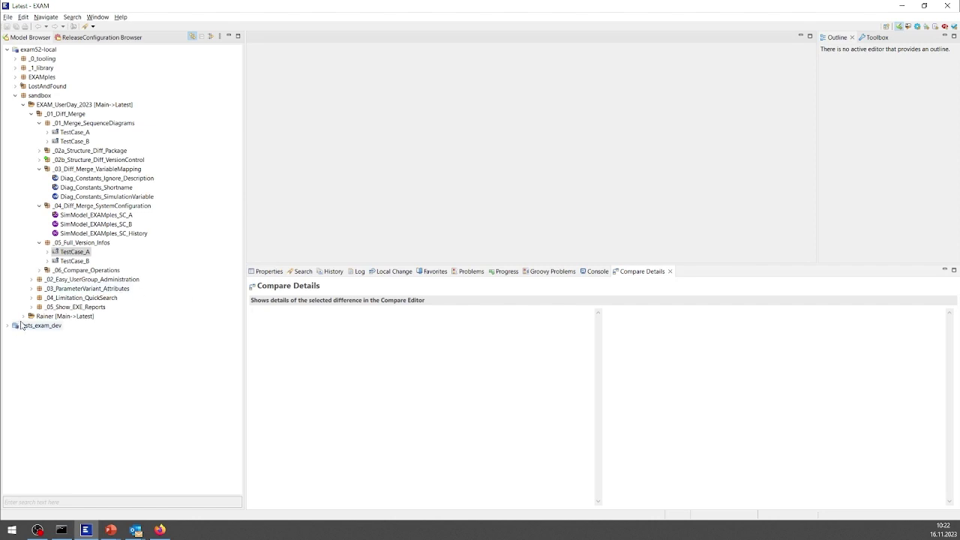
{"action": "left_click", "coordinate": [57, 291]}
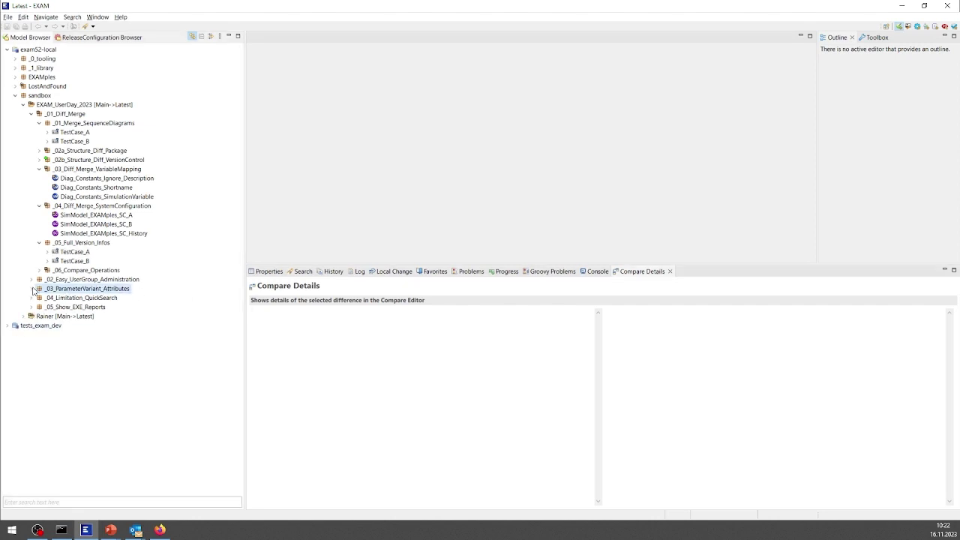
{"action": "left_click", "coordinate": [32, 288]}
{"action": "left_click", "coordinate": [39, 297]}
{"action": "left_click", "coordinate": [66, 308]}
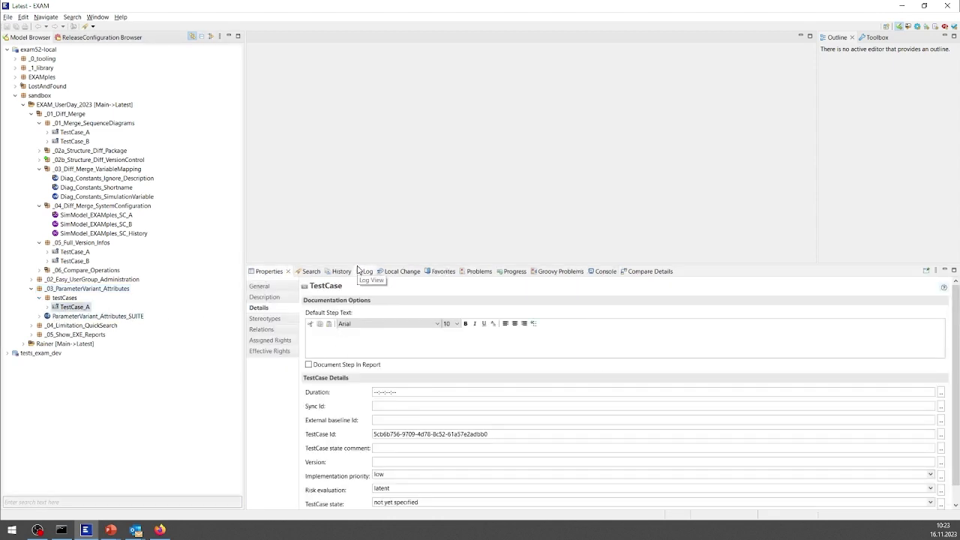
{"action": "left_click_drag", "start_coordinate": [356, 265], "coordinate": [362, 191]}
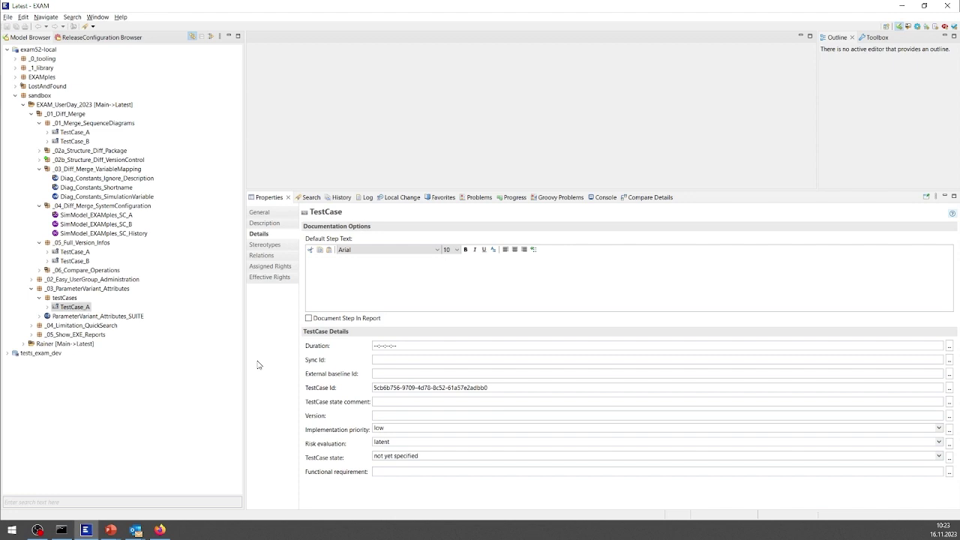
Step: Open the TestCase_A parameter table located beneath the test case in the testCases package
{"action": "left_click", "coordinate": [48, 309]}
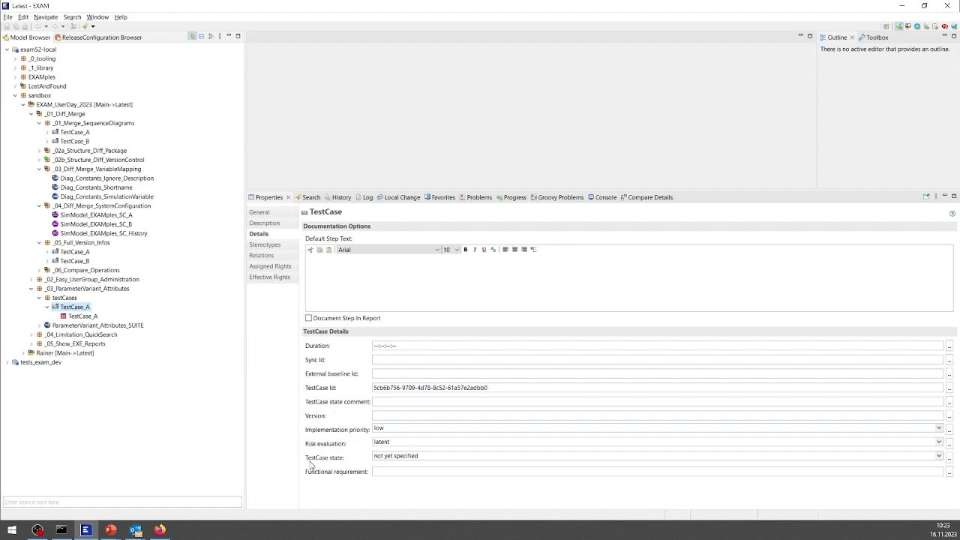
{"action": "left_click", "coordinate": [72, 319]}
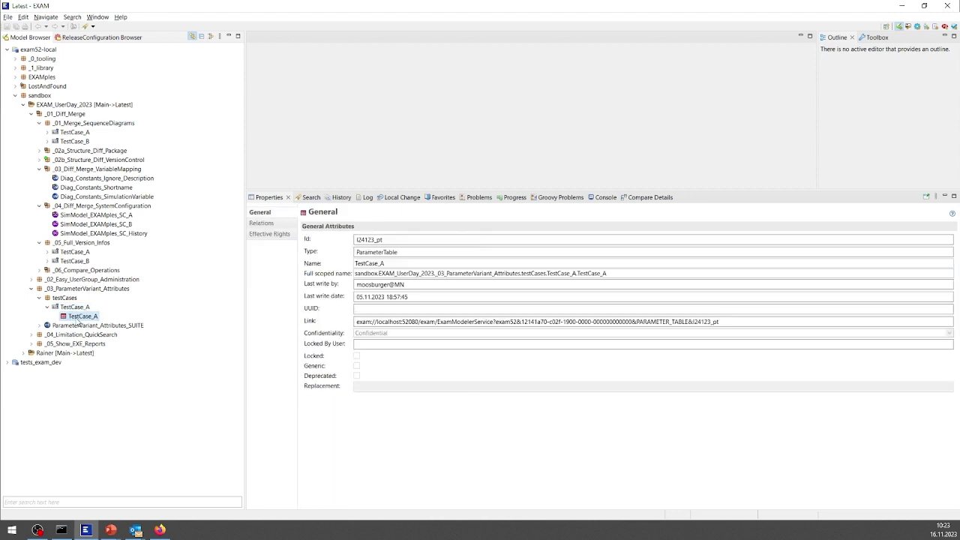
{"action": "double_click", "coordinate": [84, 318]}
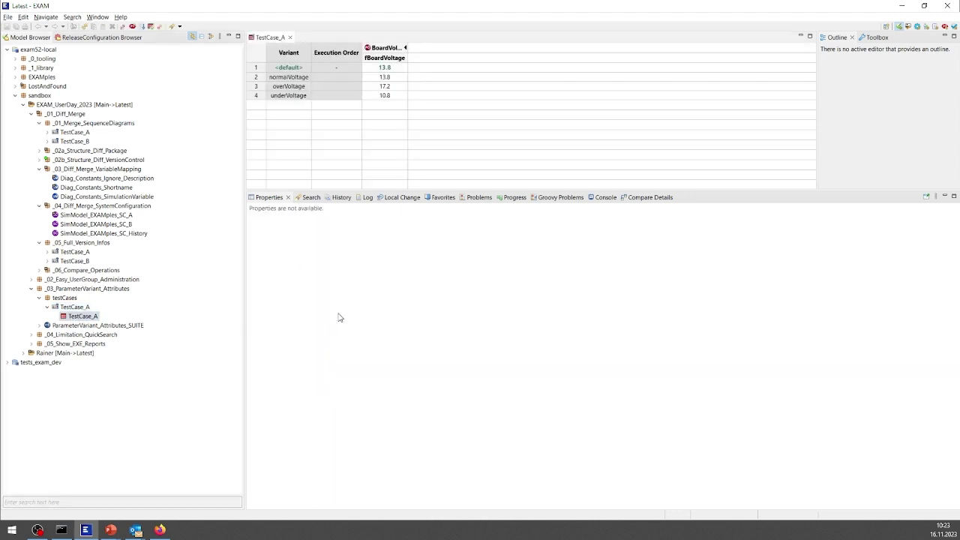
Step: Examine the test case state, version and ID of the normalVoltage, overVoltage and underVoltage parameter variants
{"action": "left_click", "coordinate": [285, 78]}
{"action": "key", "text": "Down"}
{"action": "key", "text": "Down"}
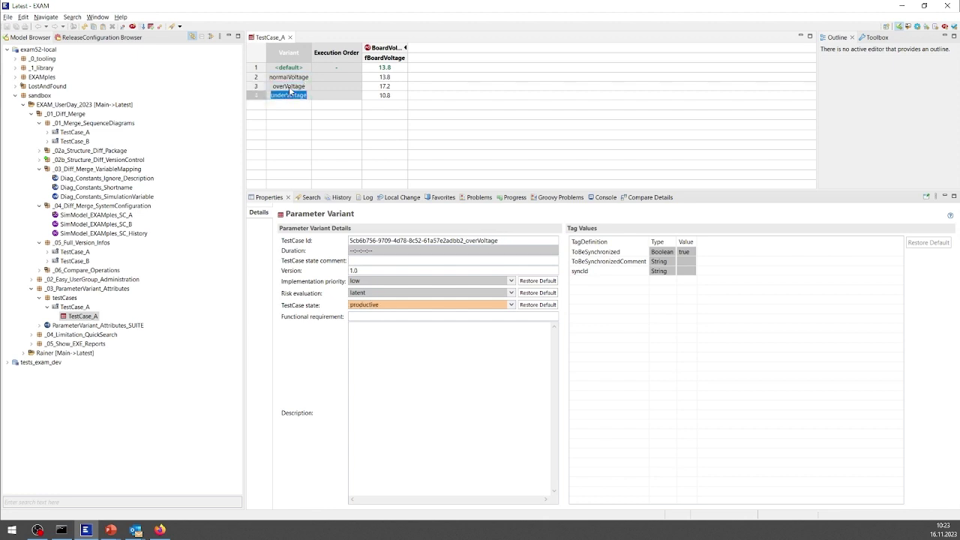
{"action": "key", "text": "Up"}
{"action": "key", "text": "Up"}
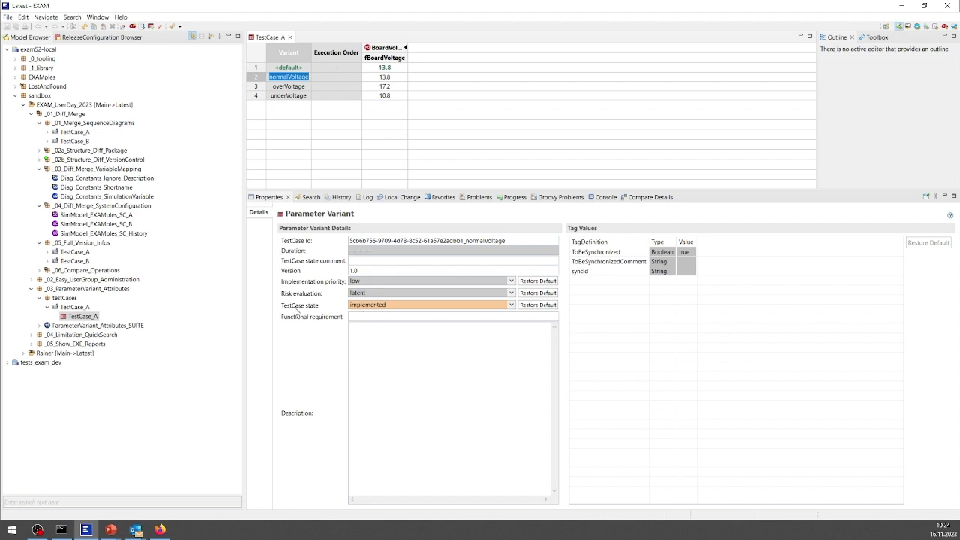
{"action": "left_click", "coordinate": [283, 95]}
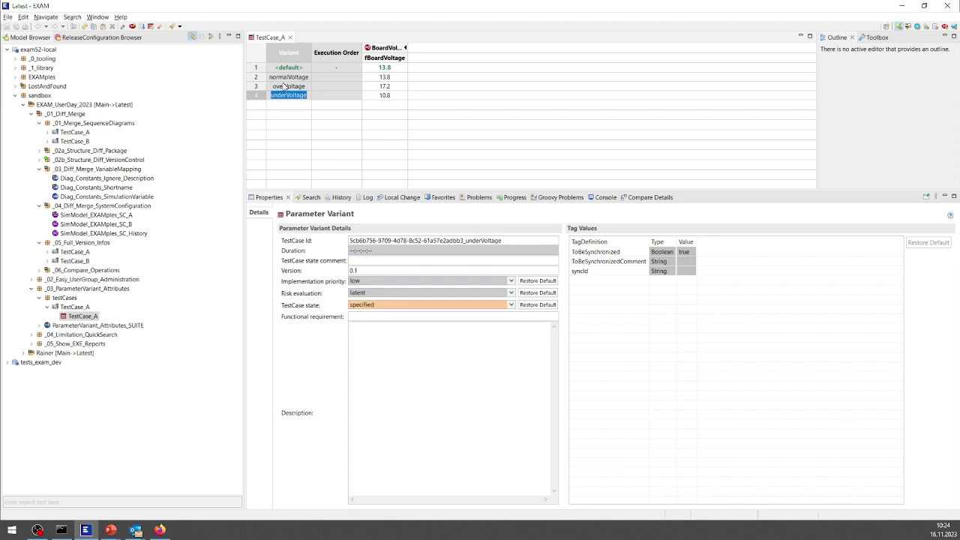
{"action": "left_click", "coordinate": [285, 85]}
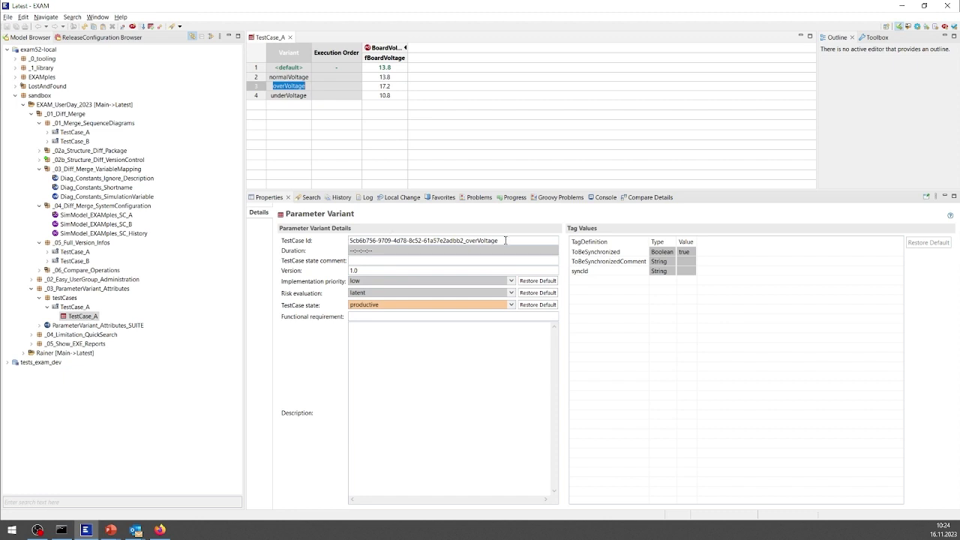
Step: Open ParameterVariant_Attributes_SUITE for execution and expand it down to the variants of TestCase_A
{"action": "double_click", "coordinate": [95, 325]}
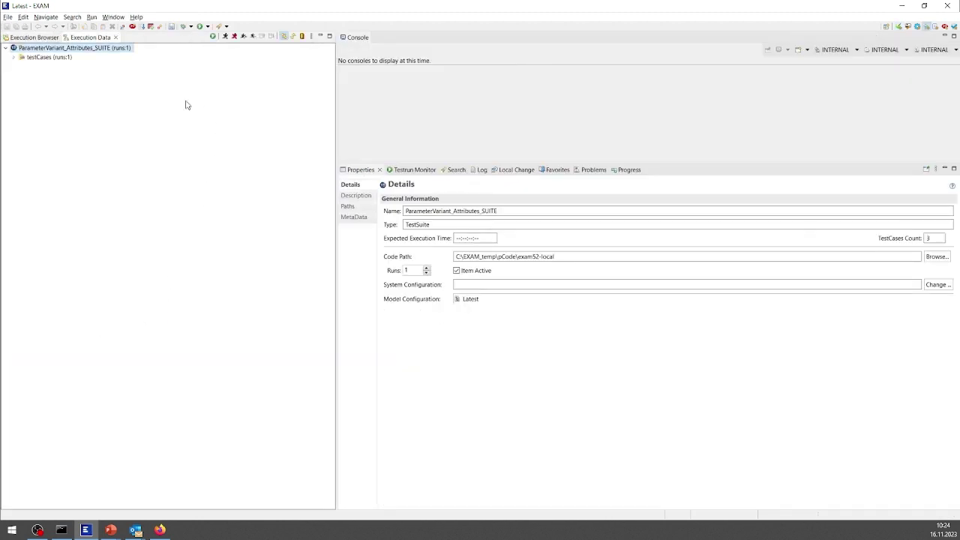
{"action": "left_click", "coordinate": [13, 57]}
{"action": "left_click", "coordinate": [21, 66]}
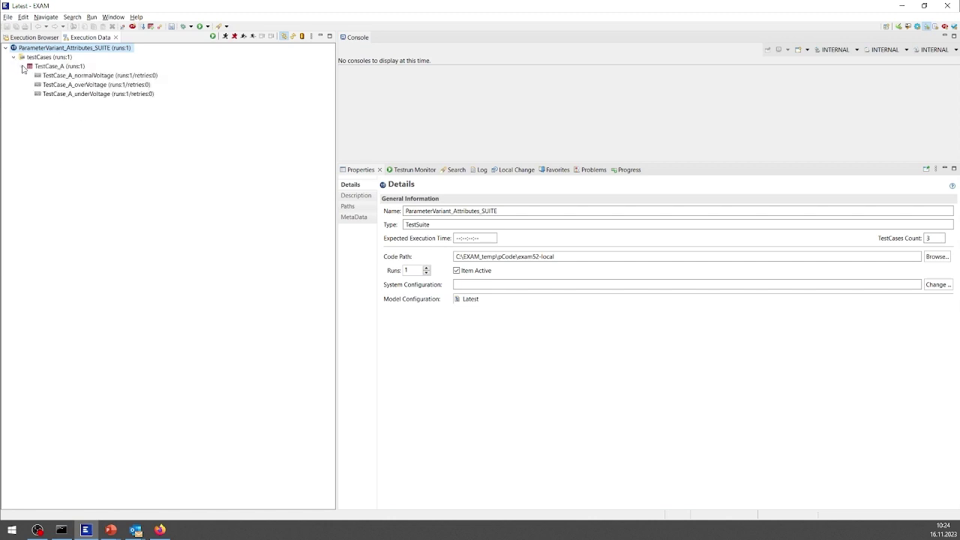
Step: Compare the execution attributes of the normalVoltage and underVoltage variants, widening the value column to read the full test case ID
{"action": "left_click", "coordinate": [72, 84]}
{"action": "left_click", "coordinate": [71, 75]}
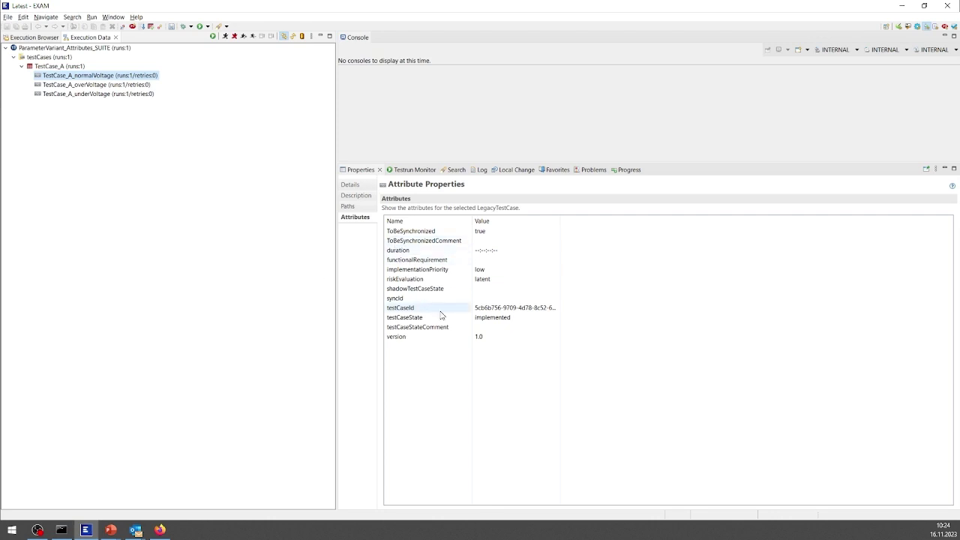
{"action": "left_click_drag", "start_coordinate": [560, 219], "coordinate": [676, 217]}
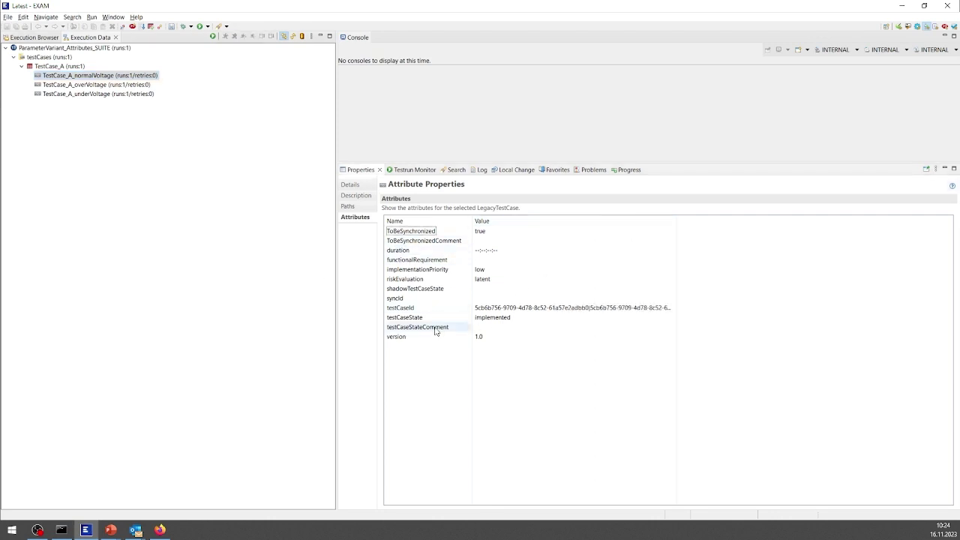
{"action": "left_click", "coordinate": [411, 317]}
{"action": "left_click", "coordinate": [87, 94]}
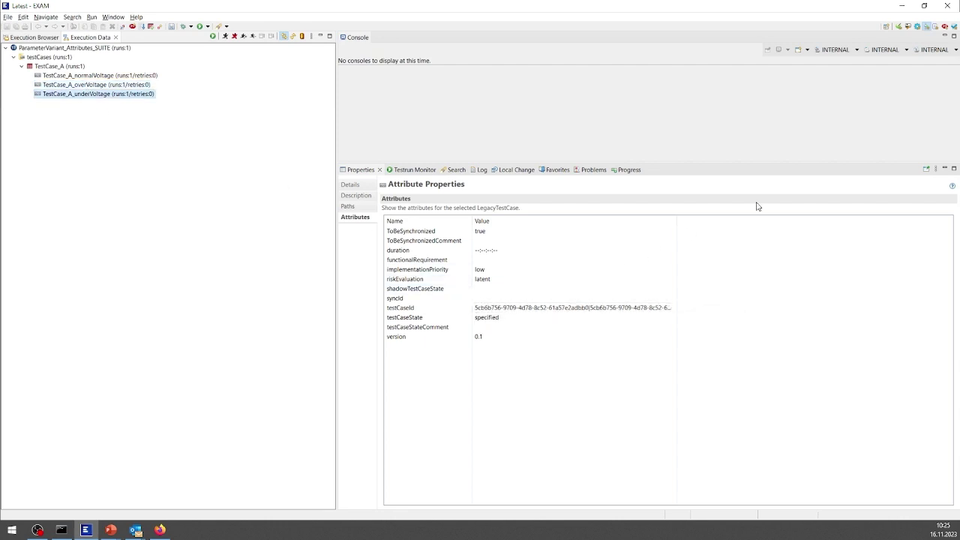
{"action": "left_click_drag", "start_coordinate": [677, 220], "coordinate": [777, 221]}
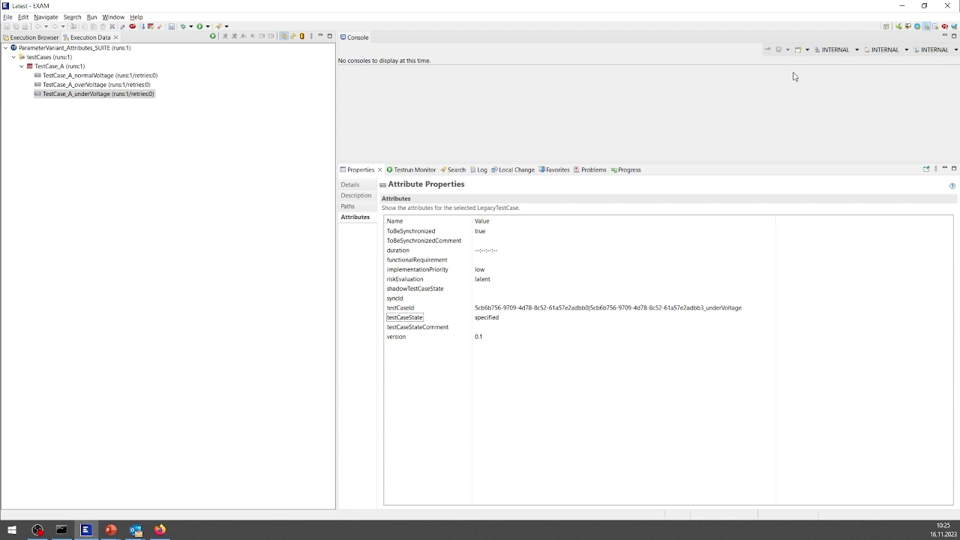
Step: Return to the model view, select _04_Limitation_QuickSearch and run quick searches for "ANA" and "analys"
{"action": "left_click", "coordinate": [900, 26]}
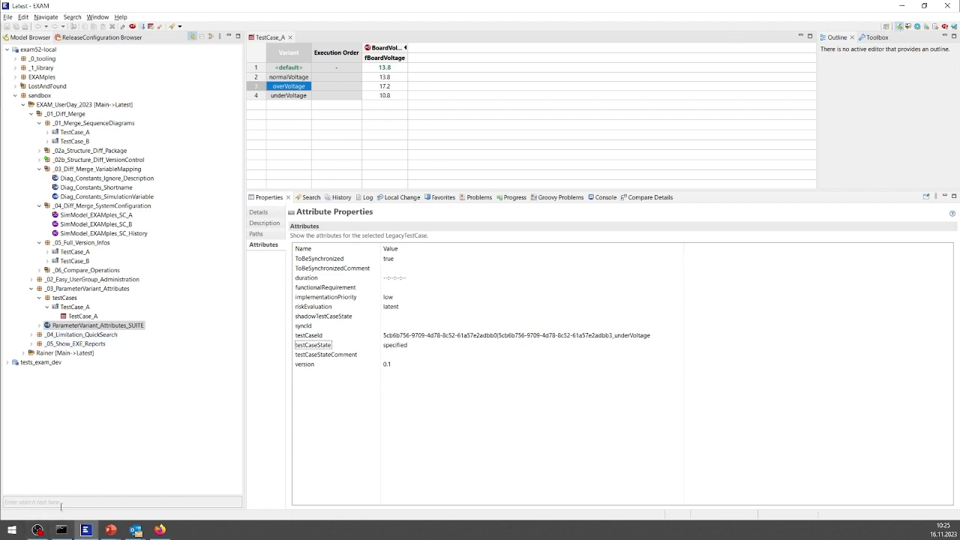
{"action": "left_click", "coordinate": [67, 335]}
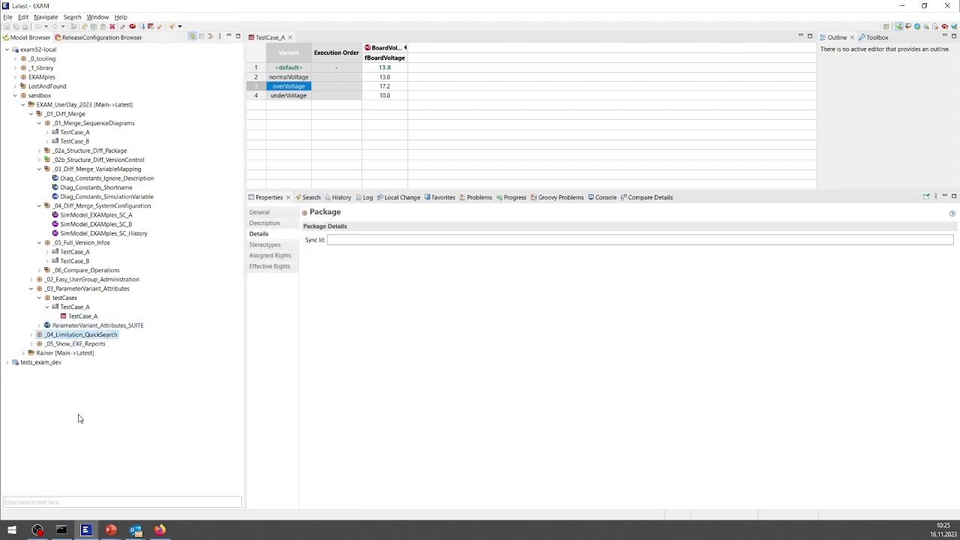
{"action": "left_click", "coordinate": [78, 501]}
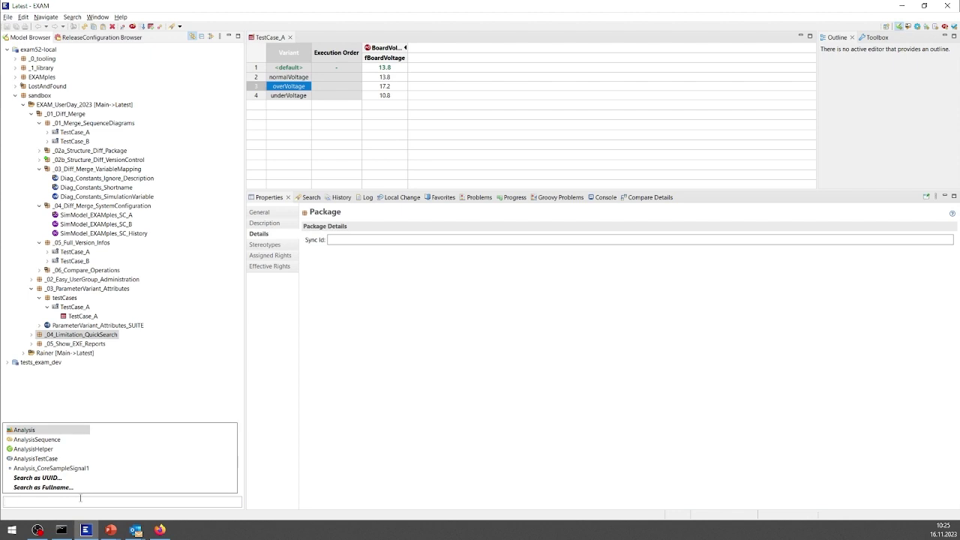
{"action": "type", "text": "ANA"}
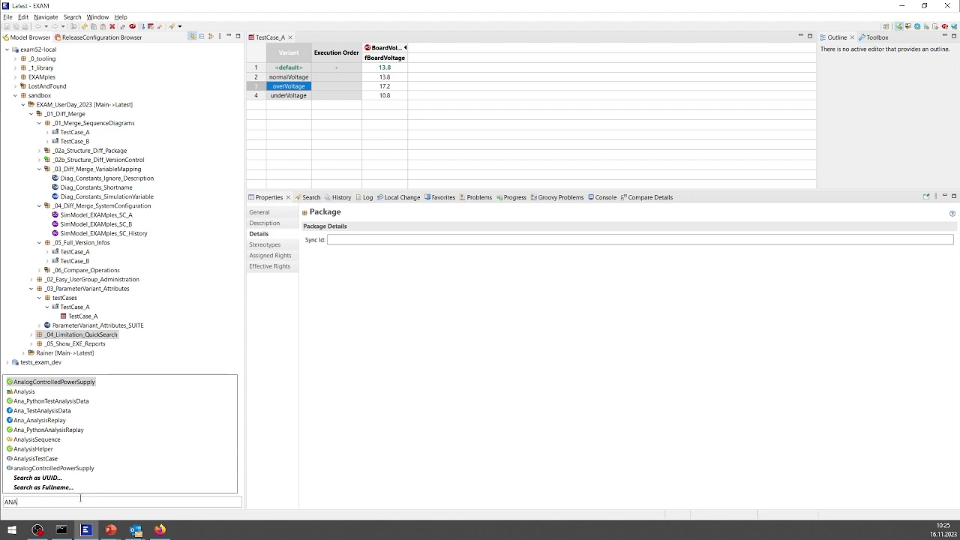
{"action": "key", "text": "ctrl+a"}
{"action": "type", "text": "an"}
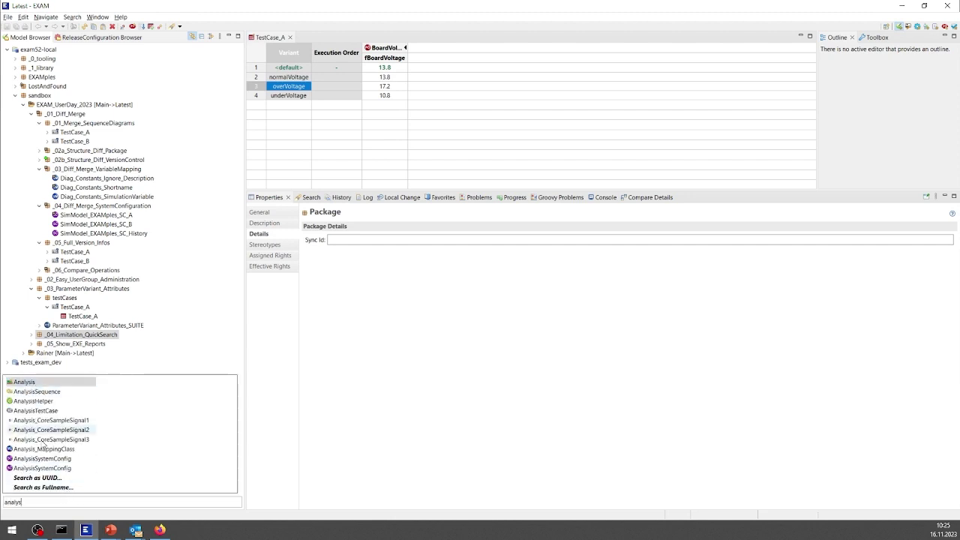
Step: Set the number of QuickSearch results shown to 5 in the preferences and repeat the quick search for "analys"
{"action": "left_click", "coordinate": [97, 17]}
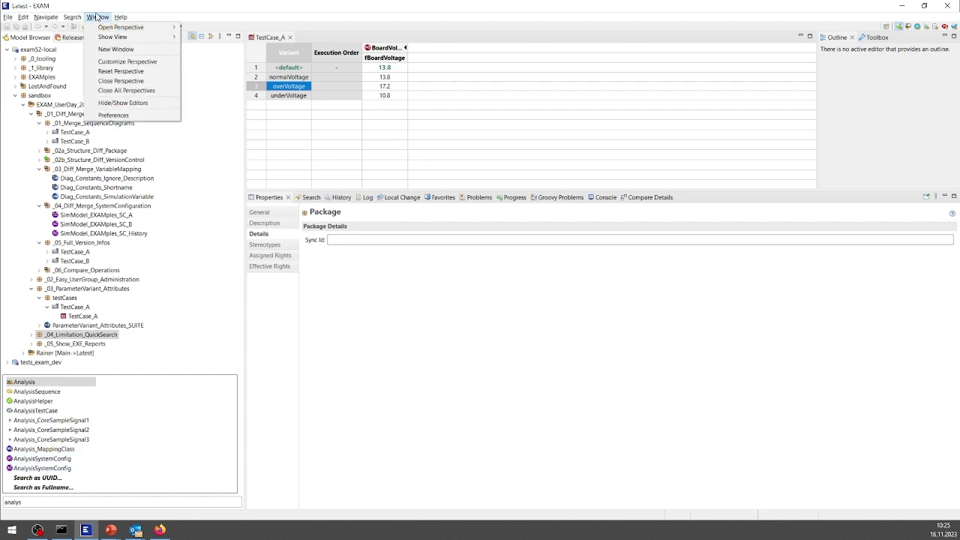
{"action": "left_click", "coordinate": [114, 115]}
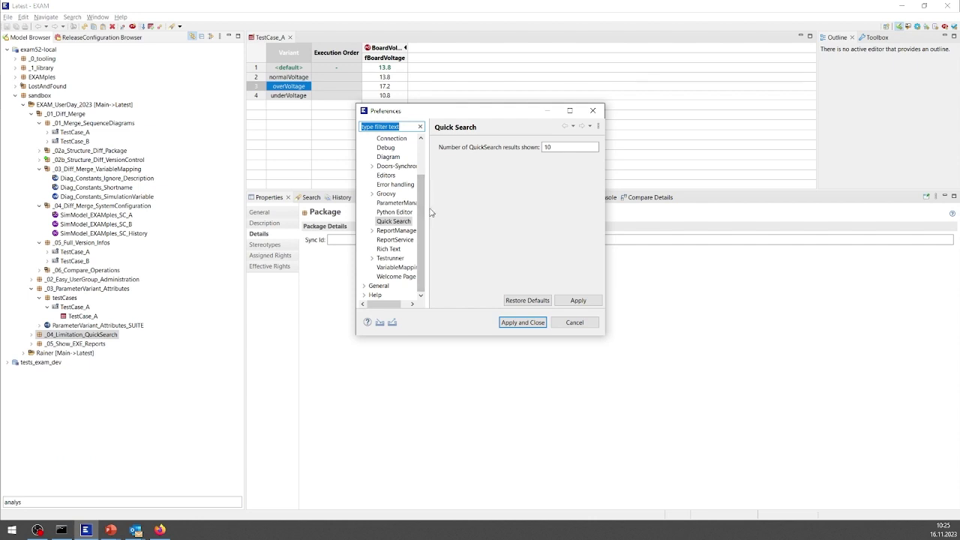
{"action": "left_click_drag", "start_coordinate": [428, 209], "coordinate": [468, 209]}
{"action": "scroll", "coordinate": [395, 276], "scroll_direction": "up", "scroll_amount": 3}
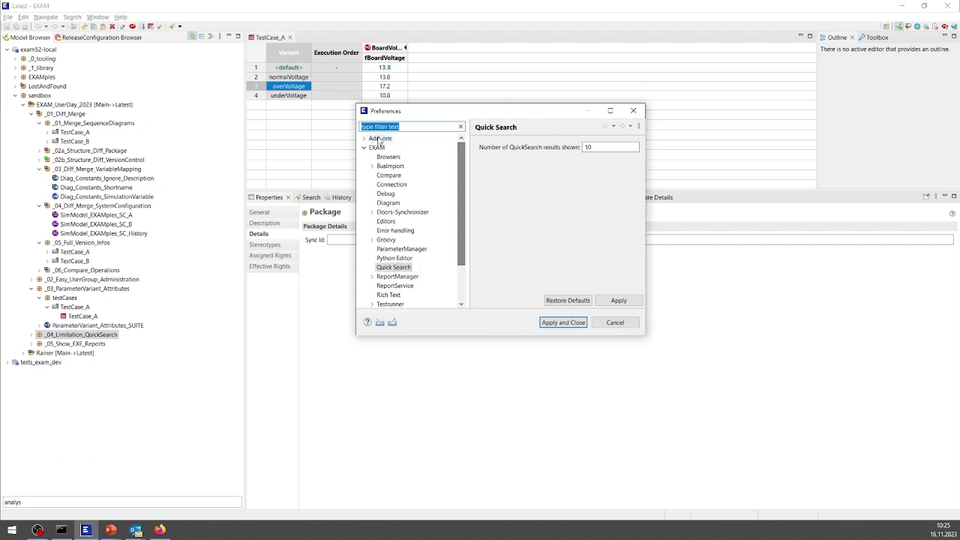
{"action": "double_click", "coordinate": [589, 147]}
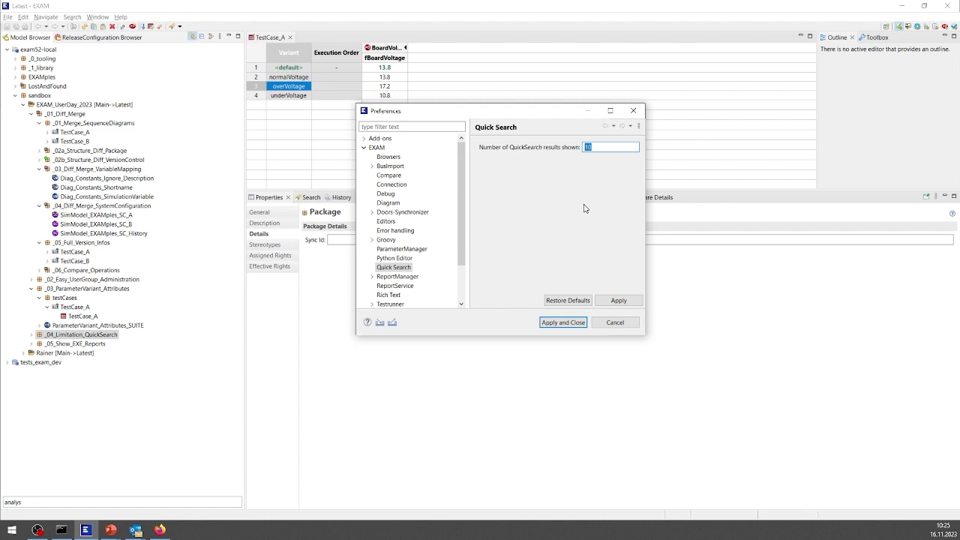
{"action": "key", "text": "BackSpace"}
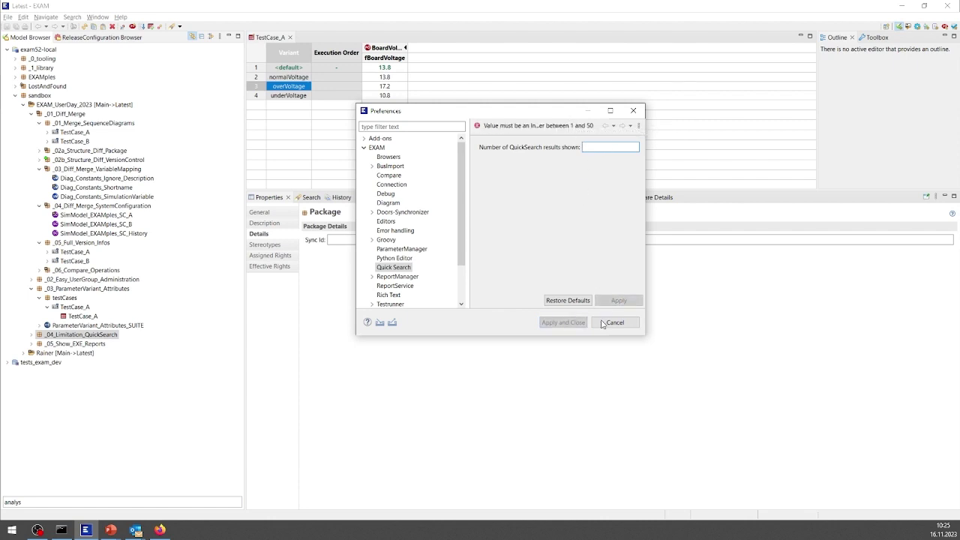
{"action": "left_click", "coordinate": [572, 300]}
{"action": "type", "text": "5"}
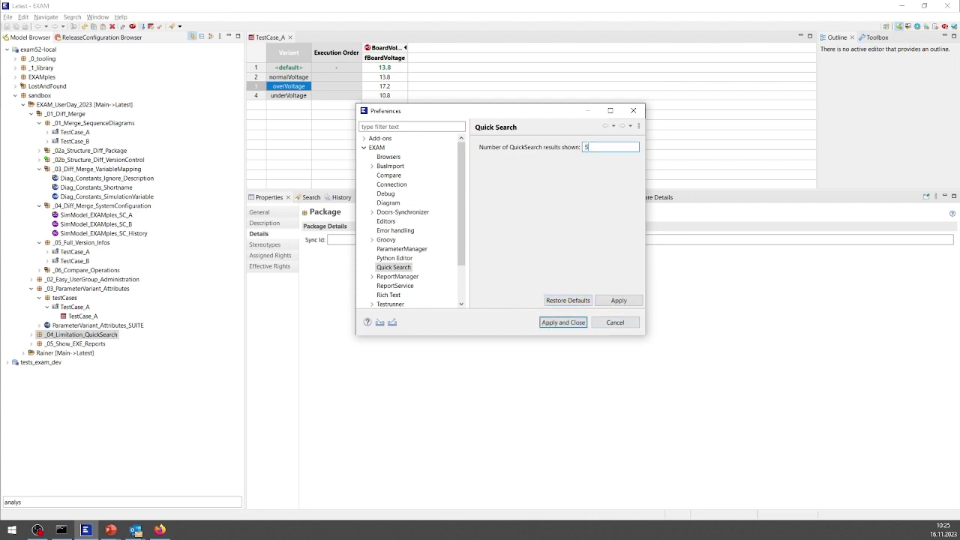
{"action": "left_click", "coordinate": [613, 300]}
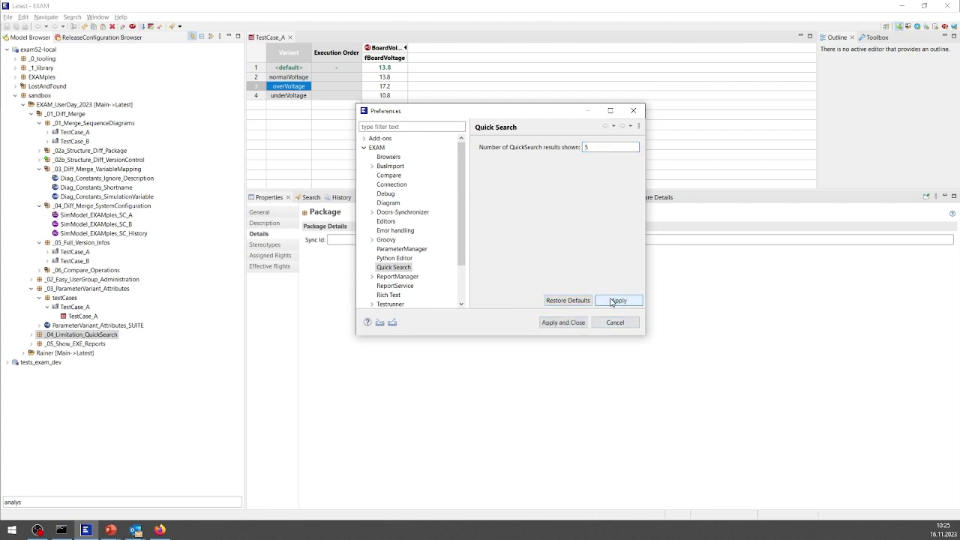
{"action": "left_click", "coordinate": [563, 321]}
{"action": "left_click", "coordinate": [11, 501]}
{"action": "type", "text": "analy"}
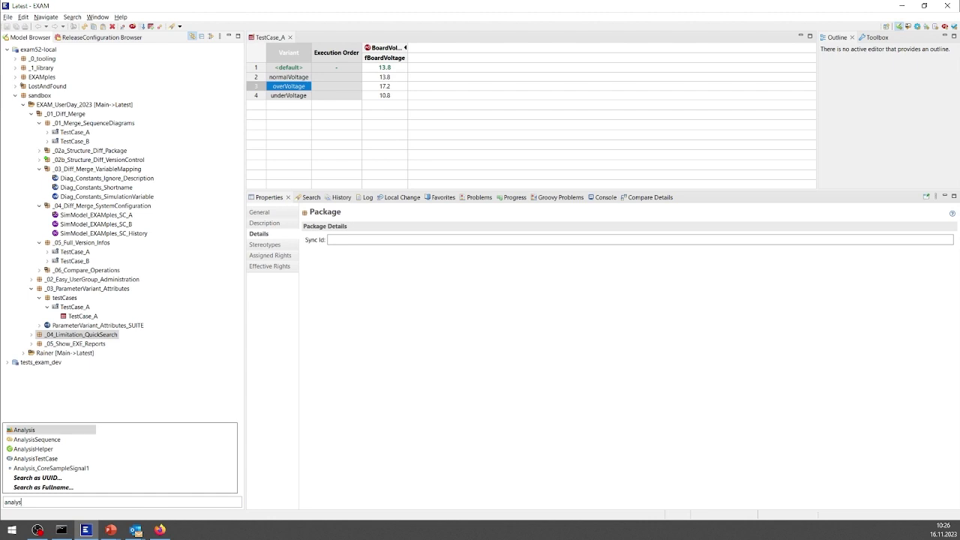
Step: Expand _05_Show_EXE_Reports down through Demo_UserDay_2023 and testCases to the test cases in the openWindow package
{"action": "left_click", "coordinate": [82, 345]}
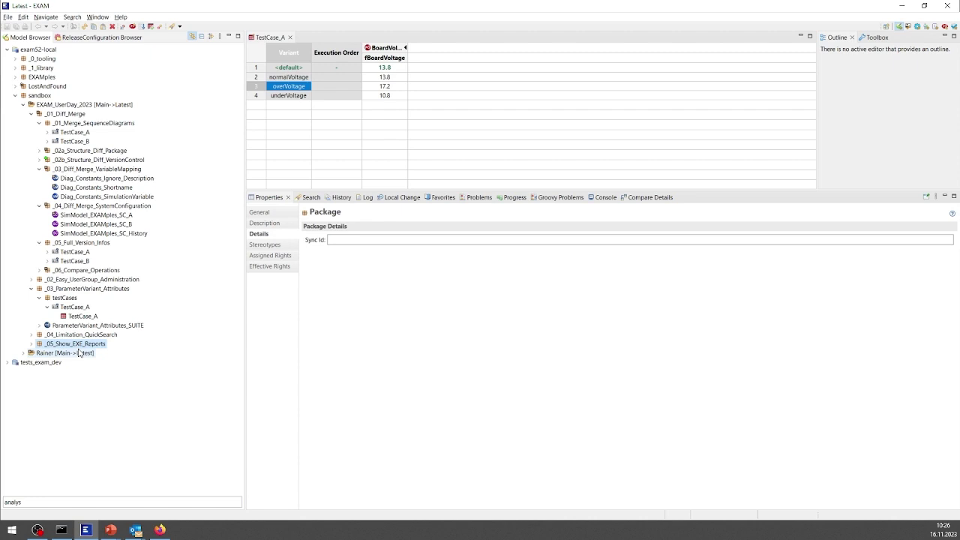
{"action": "left_click", "coordinate": [31, 345]}
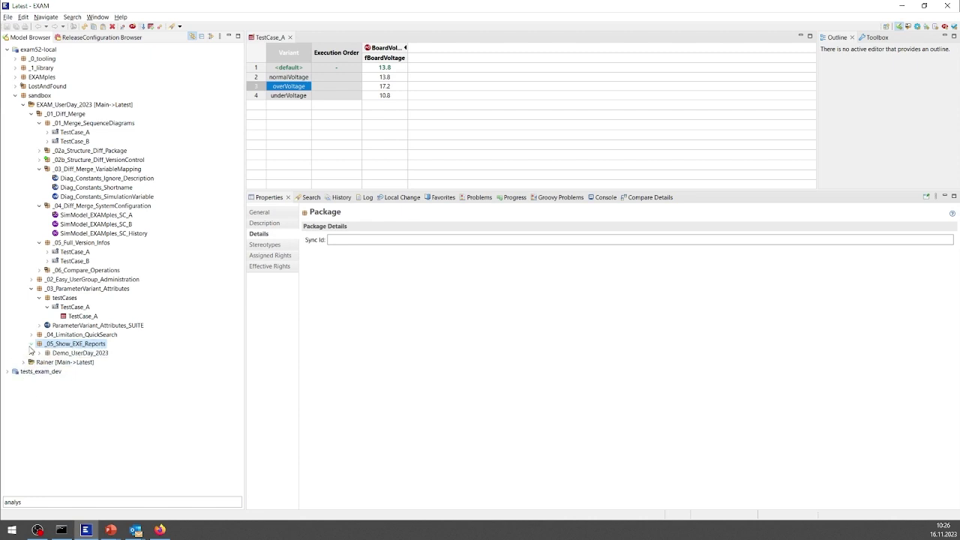
{"action": "left_click", "coordinate": [39, 353]}
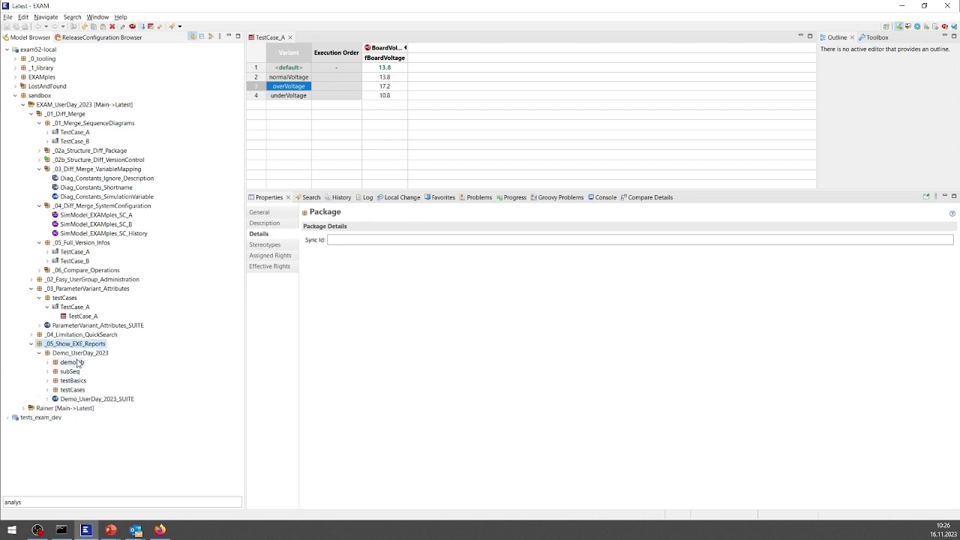
{"action": "left_click", "coordinate": [47, 389]}
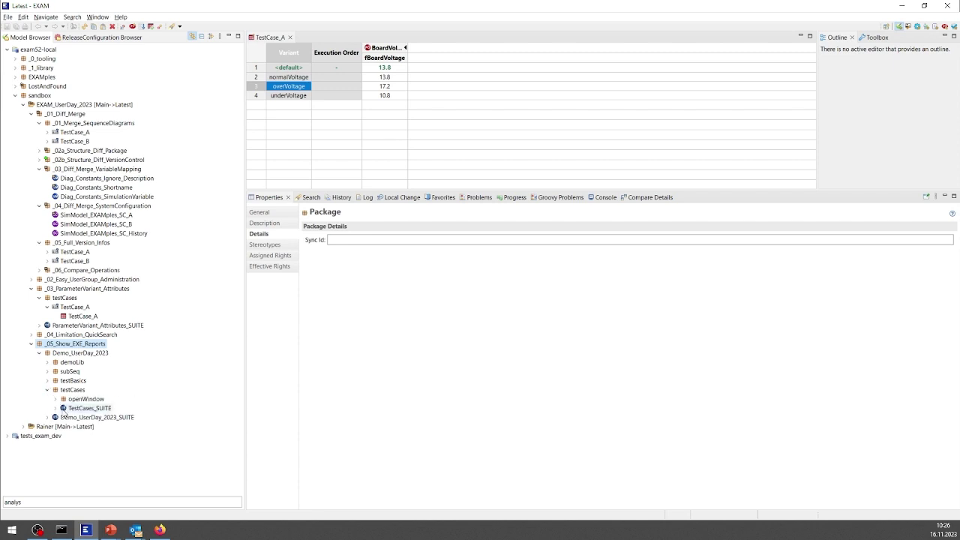
{"action": "left_click", "coordinate": [56, 399]}
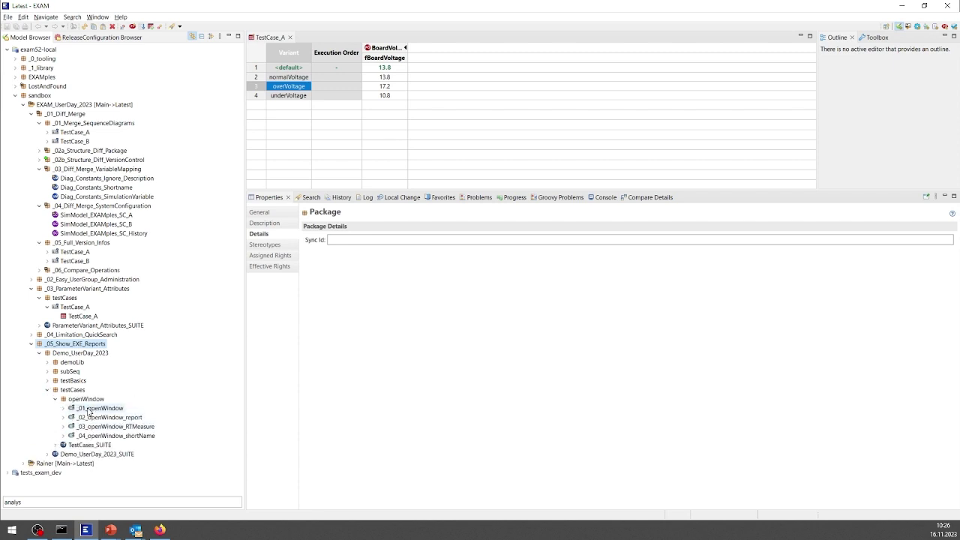
Step: Search for the results of test case _01_openWindow in ReportService, view the report search page in the browser and return to EXAM
{"action": "right_click", "coordinate": [89, 410]}
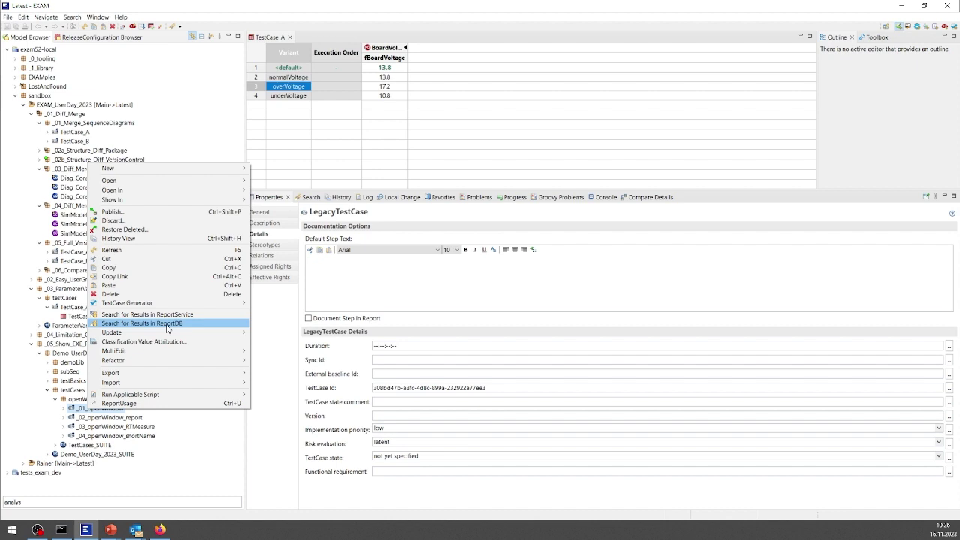
{"action": "left_click", "coordinate": [85, 409]}
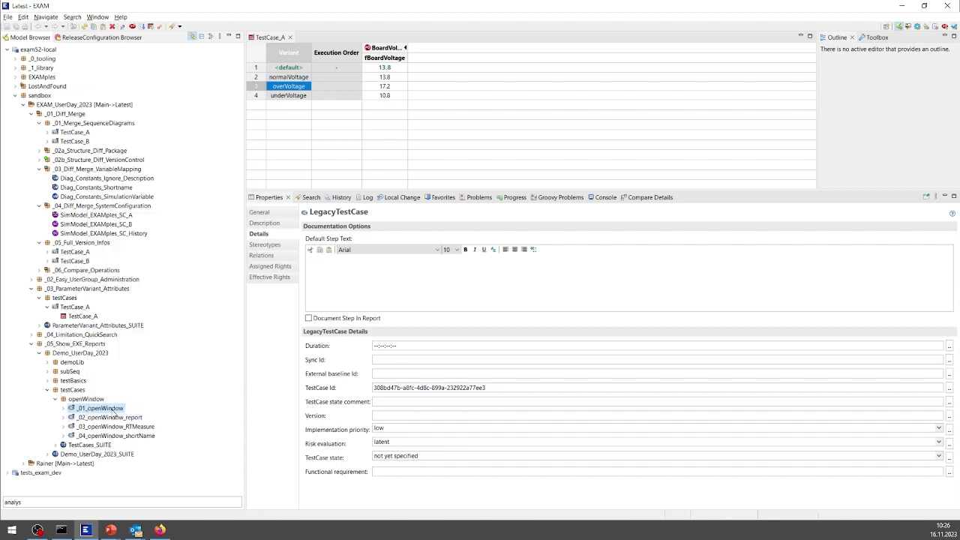
{"action": "right_click", "coordinate": [114, 413]}
{"action": "mouse_move", "coordinate": [193, 333]}
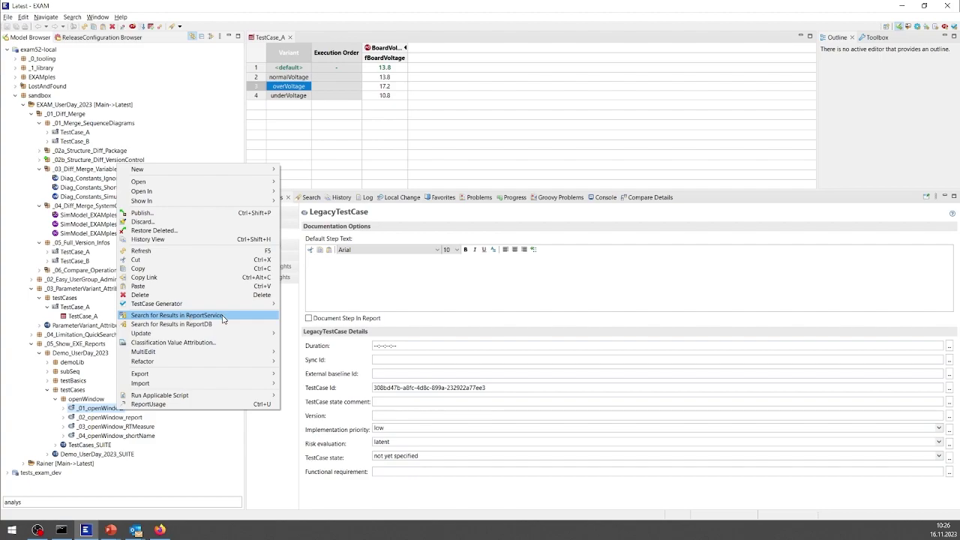
{"action": "left_click", "coordinate": [222, 320]}
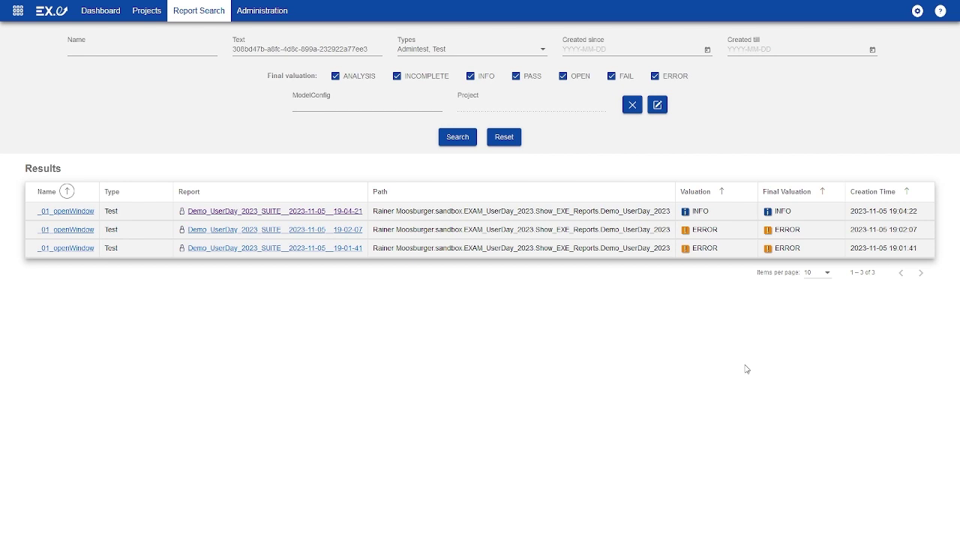
{"action": "key", "text": "alt+Tab"}
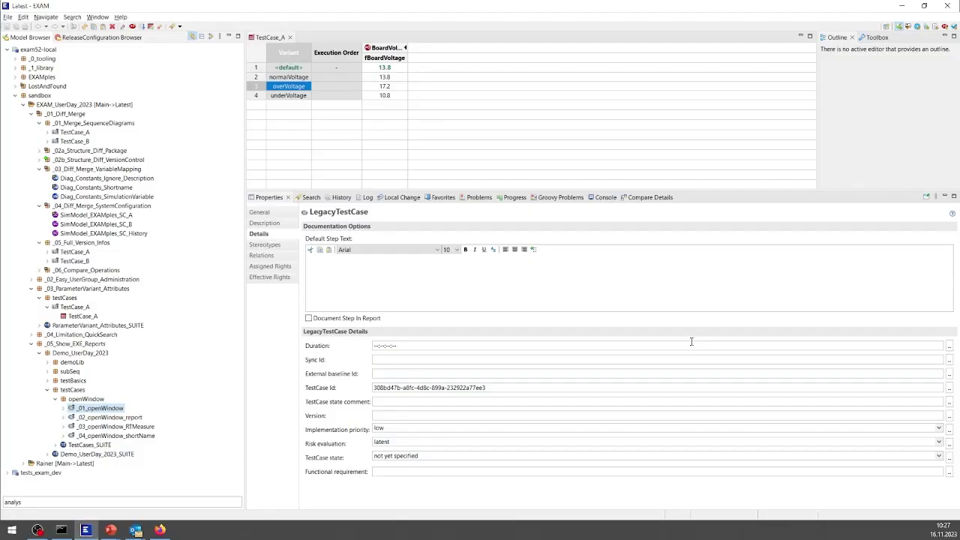